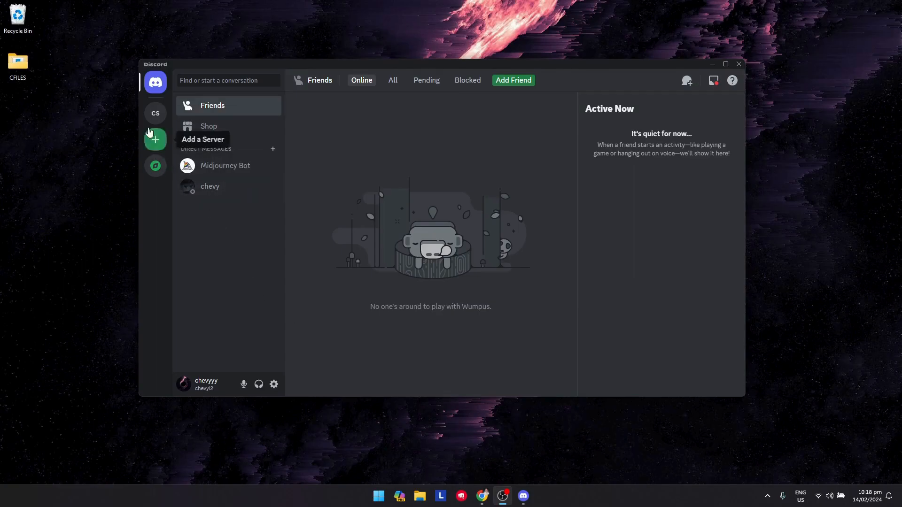
# Open the Enable Community page in the CS server's settings
pyautogui.click(155, 116)
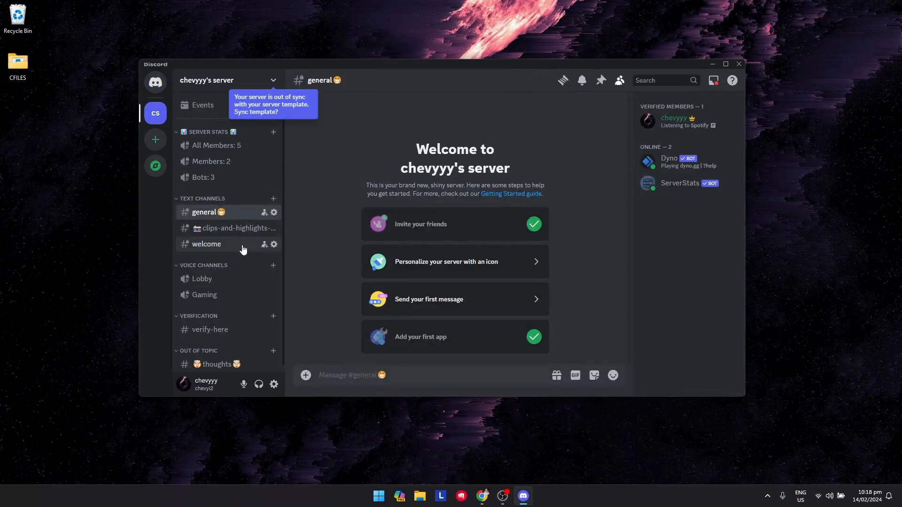
pyautogui.click(259, 87)
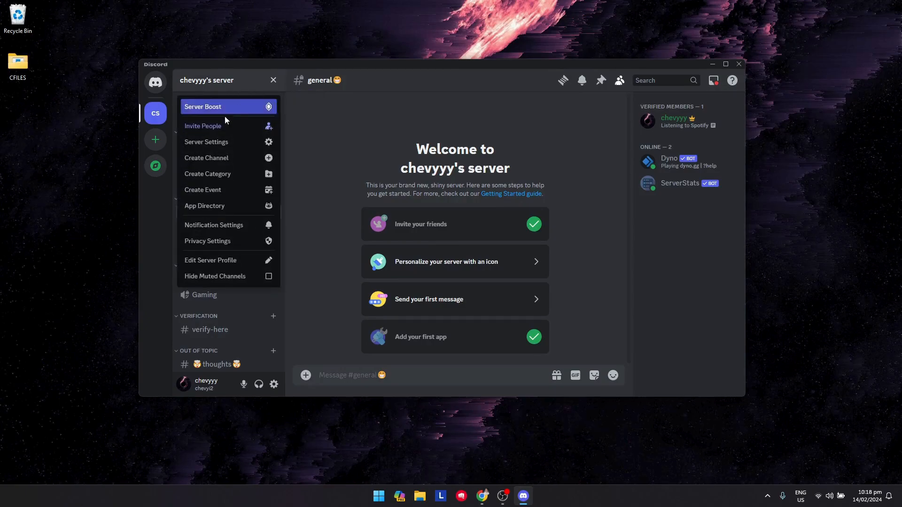
pyautogui.click(243, 142)
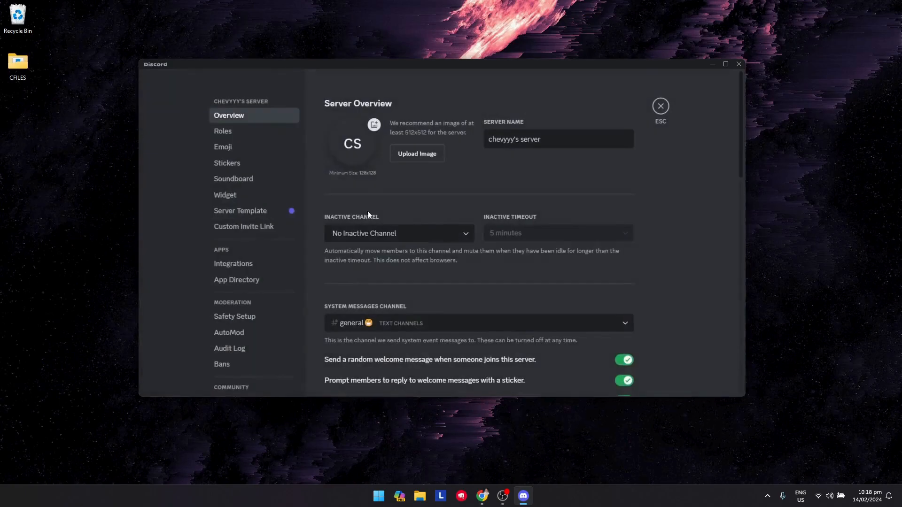
pyautogui.scroll(-1, 239, 286)
pyautogui.scroll(-2, 239, 285)
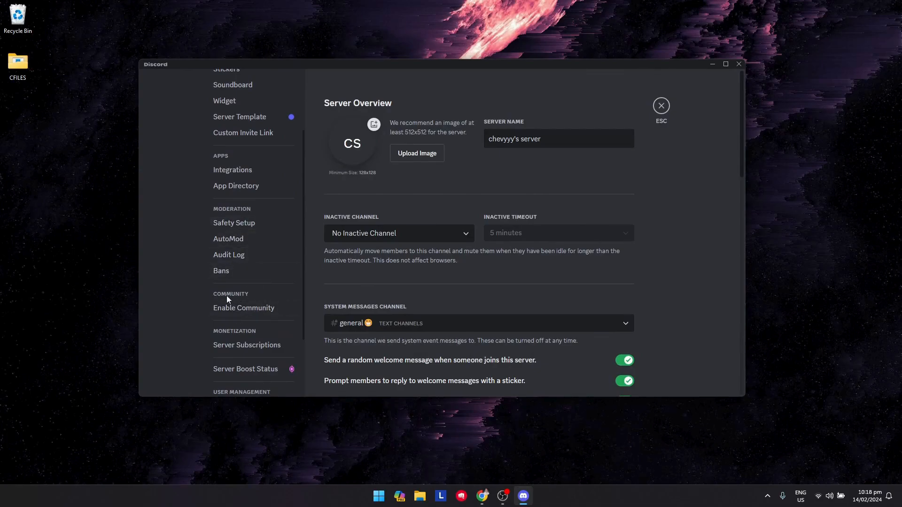
pyautogui.click(258, 312)
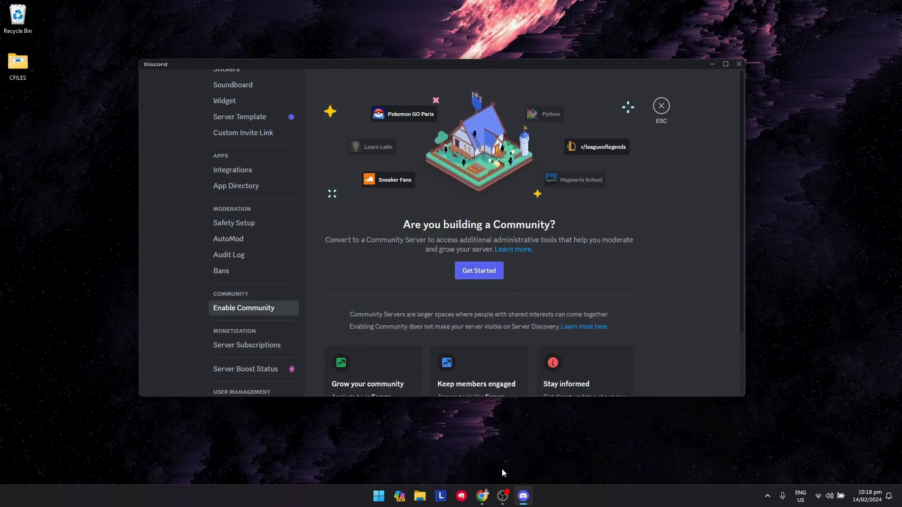
# Start the Community setup, require verified email and media scanning for all members, and keep "Create one for me" for both basic channels
pyautogui.click(457, 276)
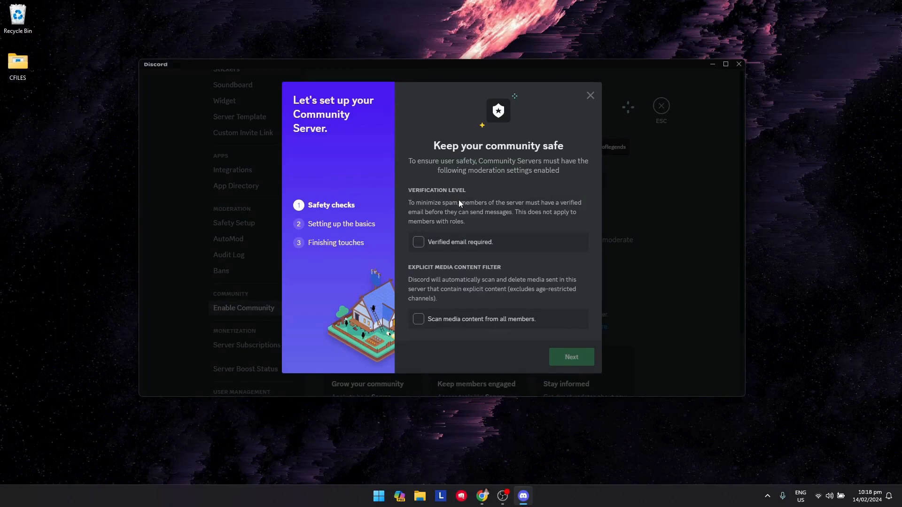
pyautogui.click(467, 246)
pyautogui.click(467, 326)
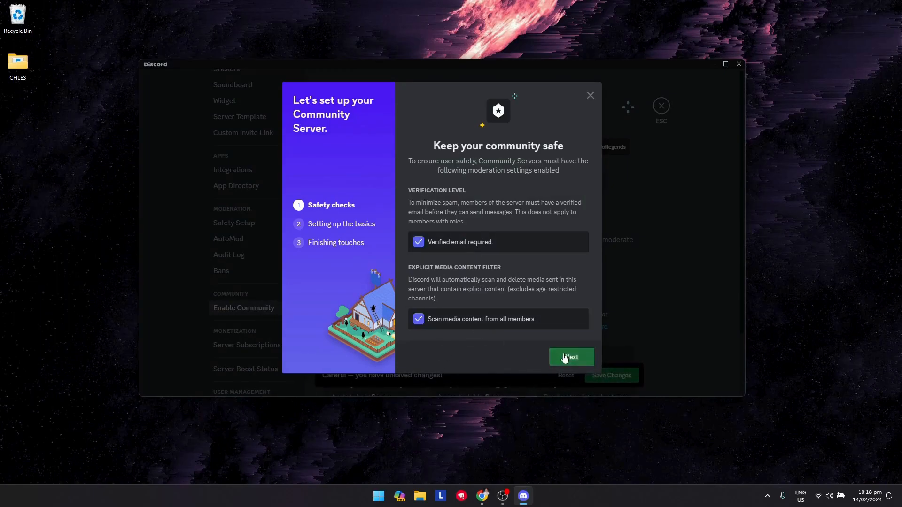
pyautogui.click(570, 357)
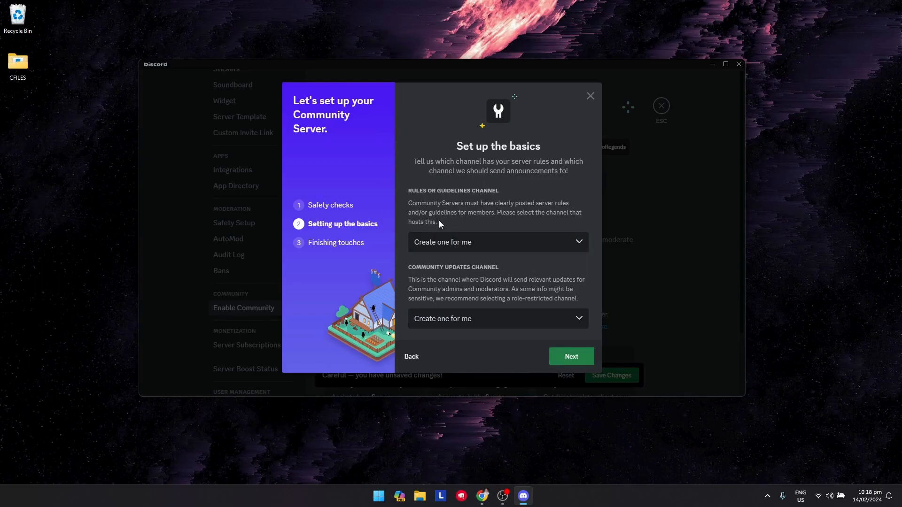
pyautogui.click(571, 357)
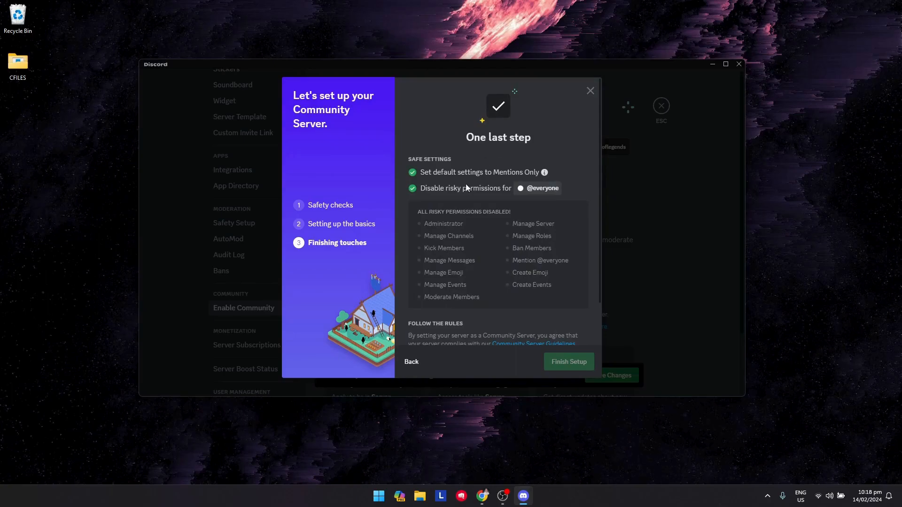
# Agree to the Community Server rules, finish the setup, and return to the server's channels
pyautogui.scroll(-1, 496, 281)
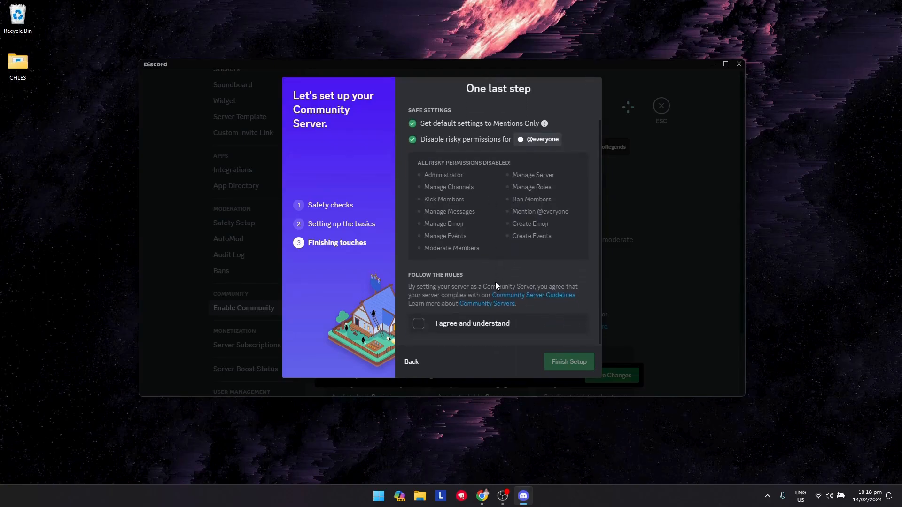
pyautogui.click(417, 324)
pyautogui.scroll(1, 538, 305)
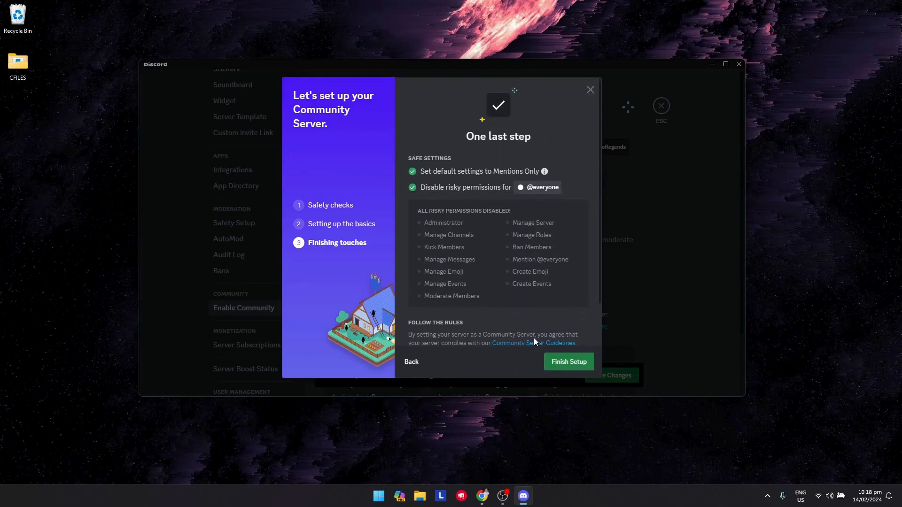
pyautogui.scroll(-1, 573, 301)
pyautogui.click(582, 365)
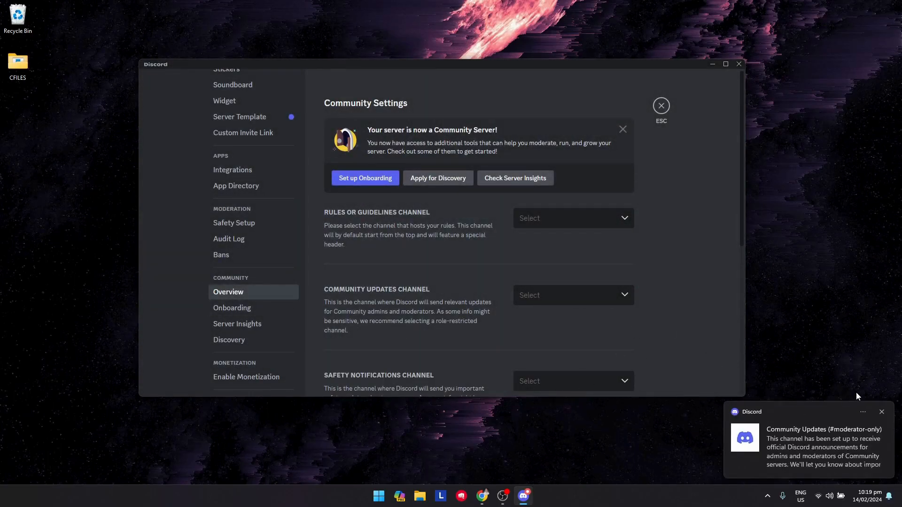
pyautogui.click(881, 412)
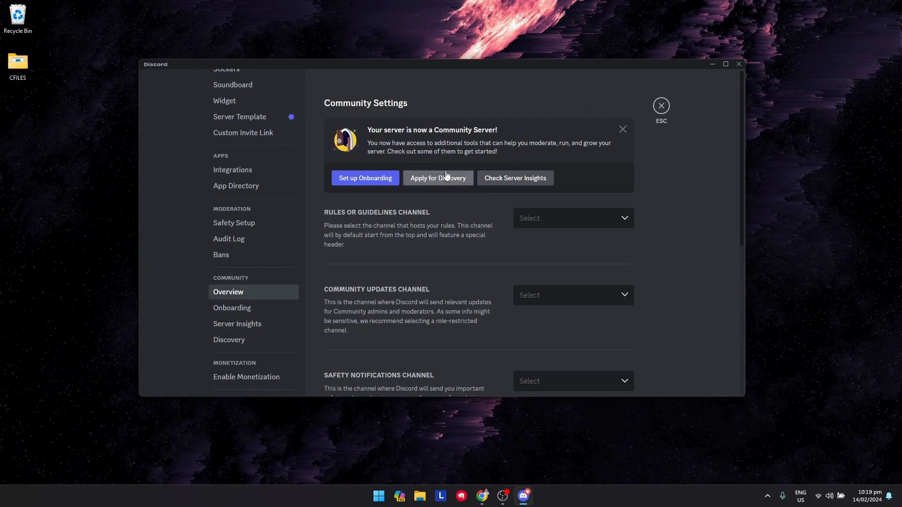
pyautogui.click(661, 106)
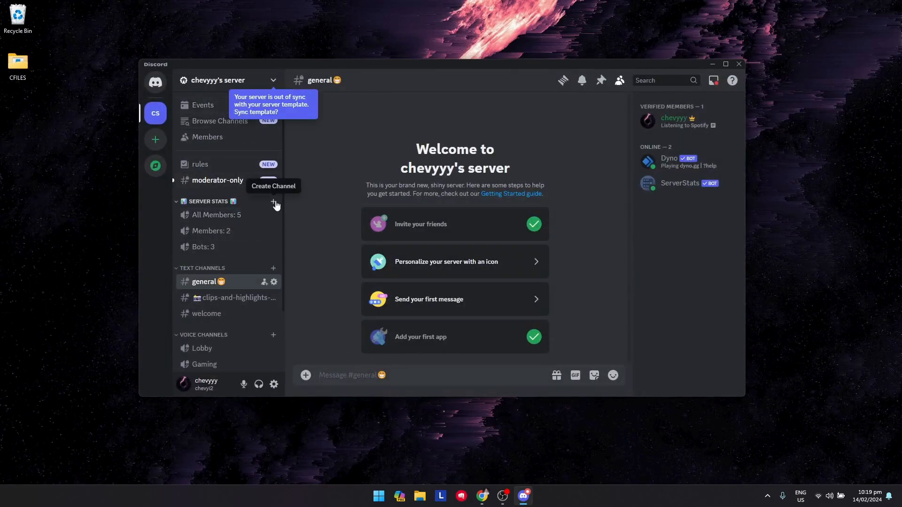
# Create a non-private Forum channel named "test-forum" in the Text Channels category
pyautogui.click(273, 268)
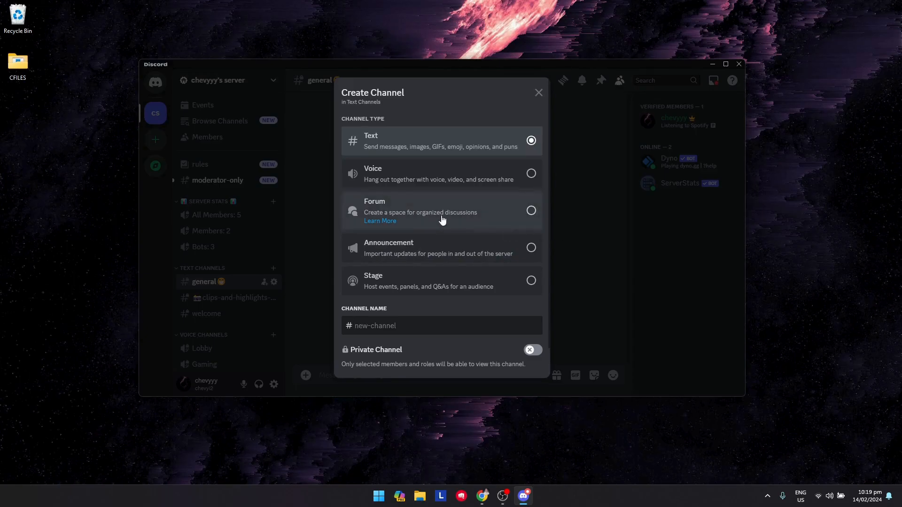
pyautogui.click(529, 215)
pyautogui.scroll(-1, 489, 275)
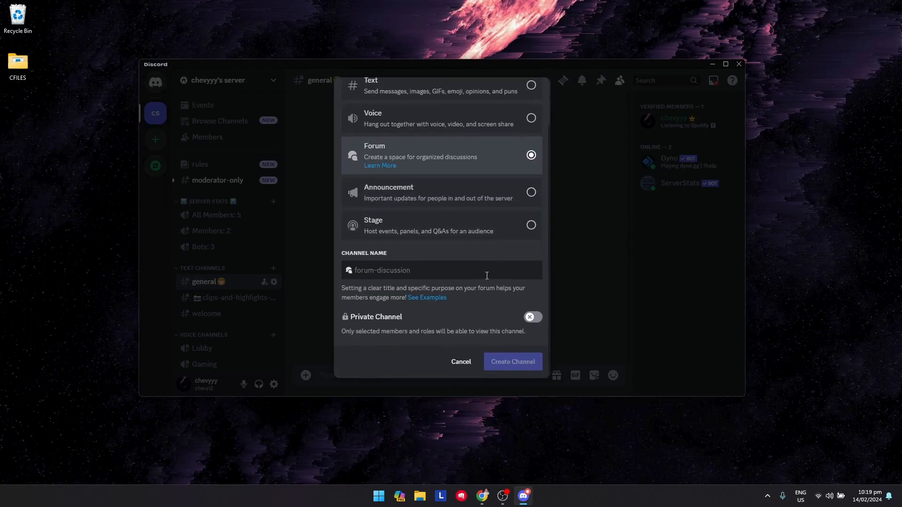
pyautogui.click(533, 317)
pyautogui.scroll(2, 453, 320)
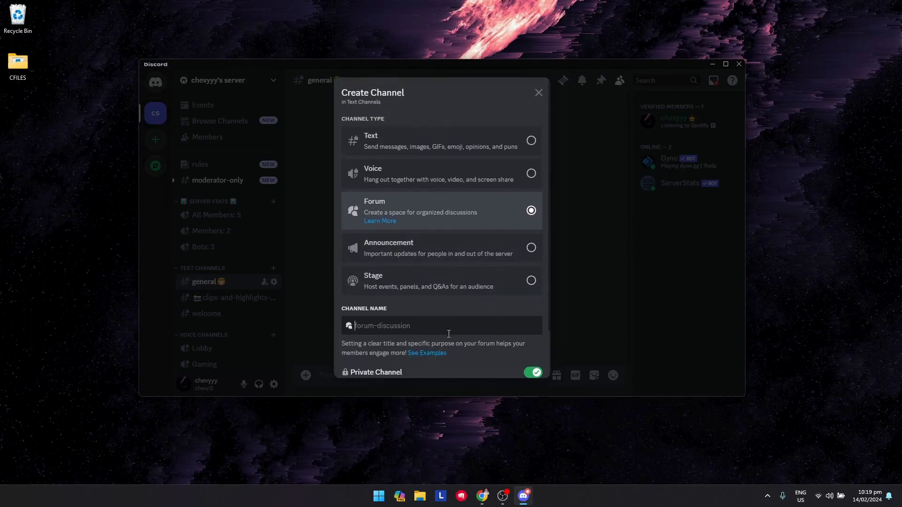
pyautogui.scroll(-2, 455, 324)
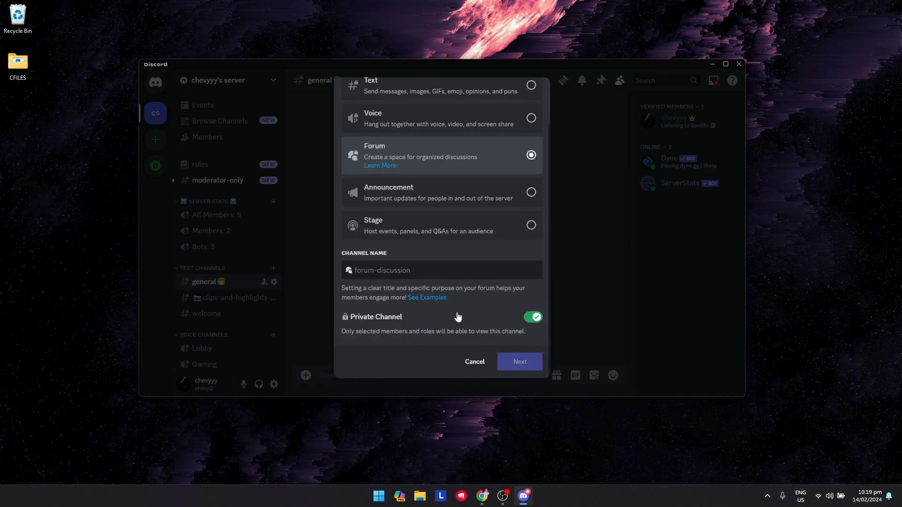
pyautogui.click(432, 274)
pyautogui.write('test-forum')
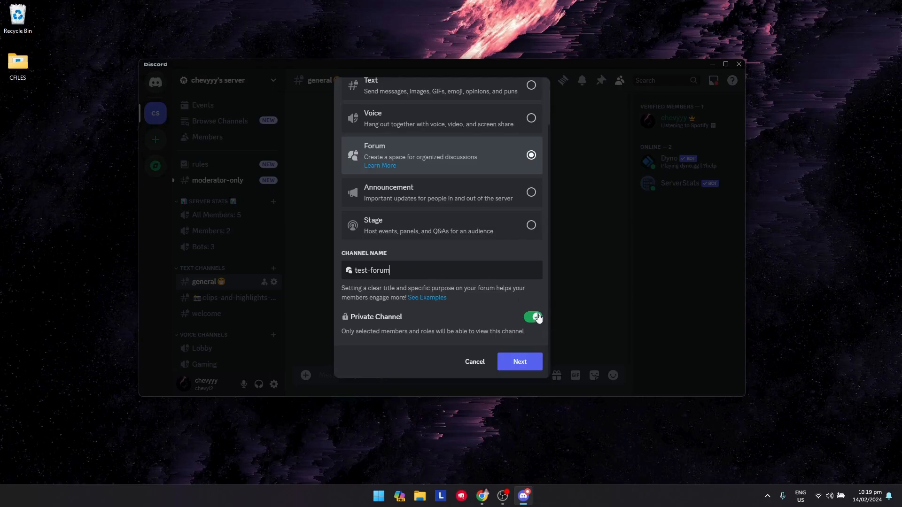
pyautogui.click(535, 318)
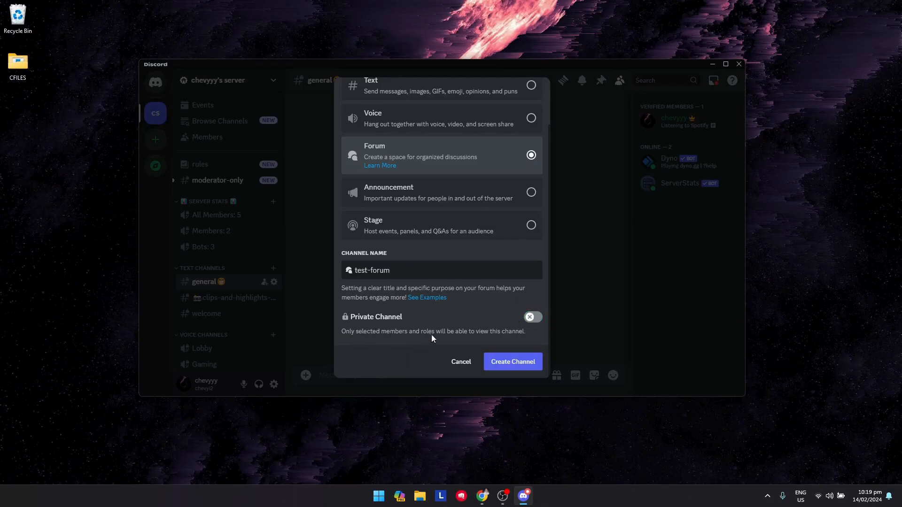
pyautogui.click(519, 363)
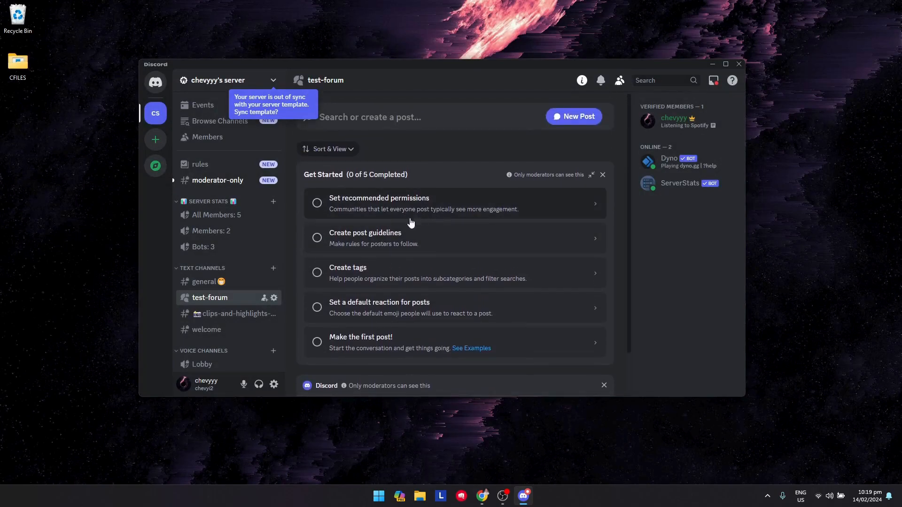
# Examine who can create posts in test-forum and its overview settings for post guidelines, tags and default reaction
pyautogui.click(398, 207)
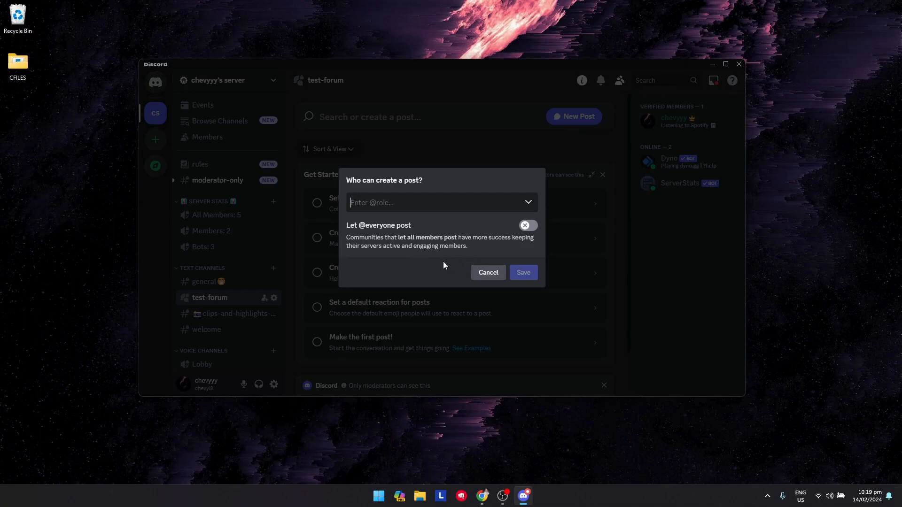
pyautogui.click(478, 274)
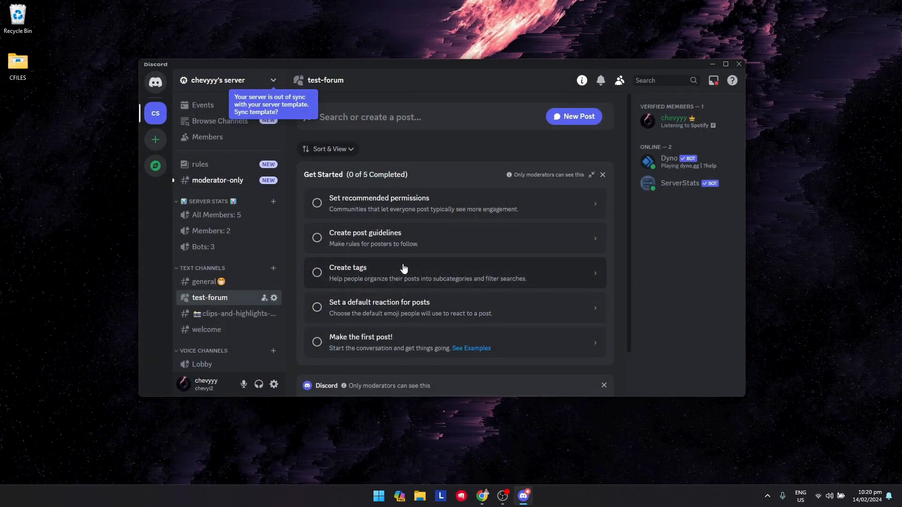
pyautogui.click(385, 247)
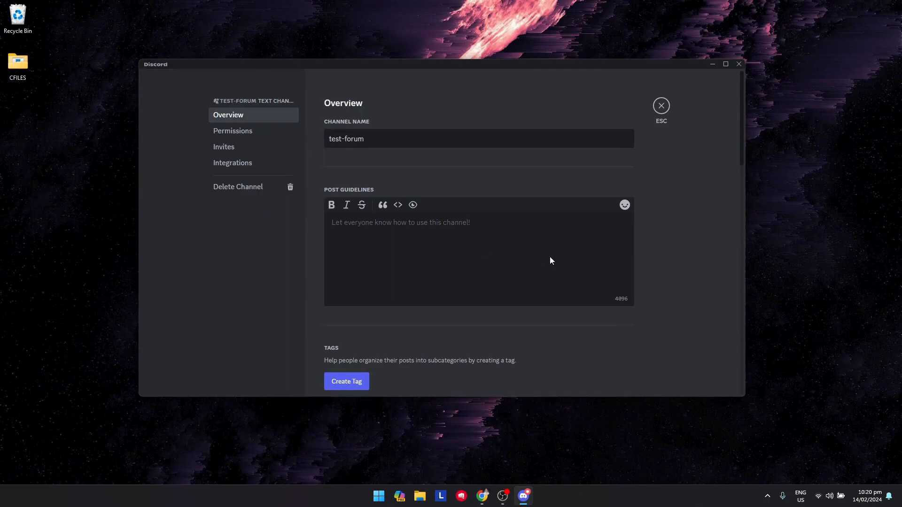
pyautogui.scroll(-4, 498, 282)
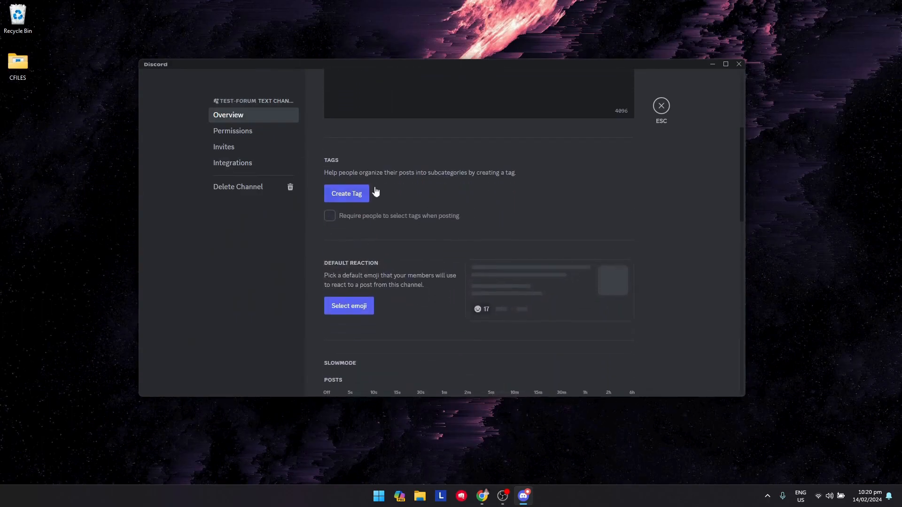
pyautogui.scroll(-3, 383, 260)
pyautogui.scroll(2, 404, 265)
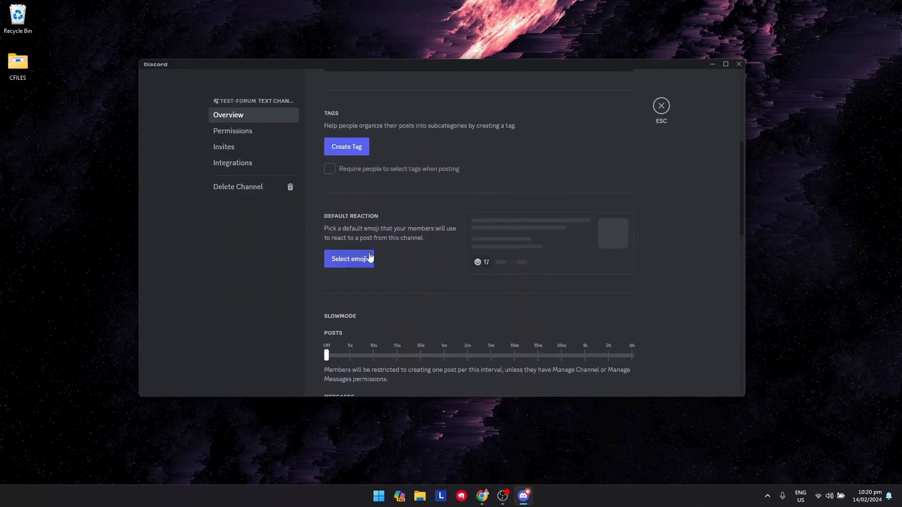
pyautogui.scroll(5, 444, 303)
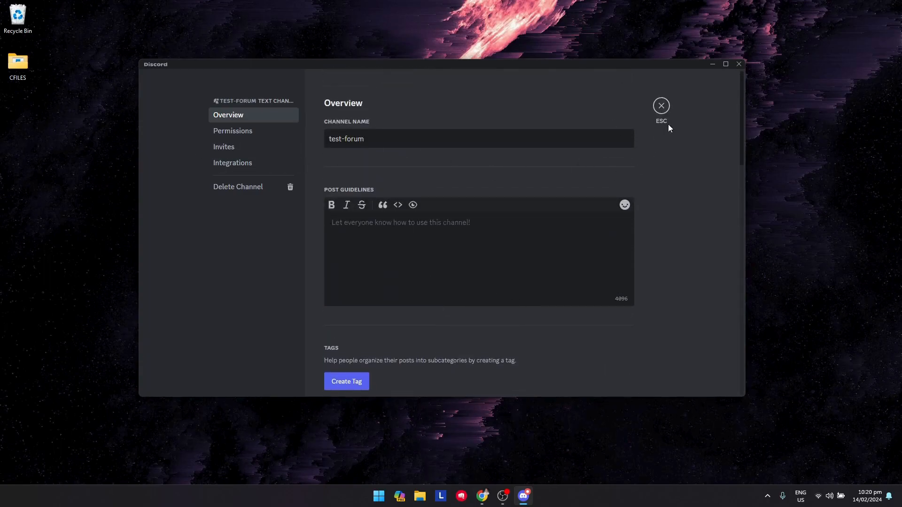
pyautogui.click(661, 106)
# Examine the forum's tag creation options, the rest of its overview settings and the default reaction chooser
pyautogui.click(376, 277)
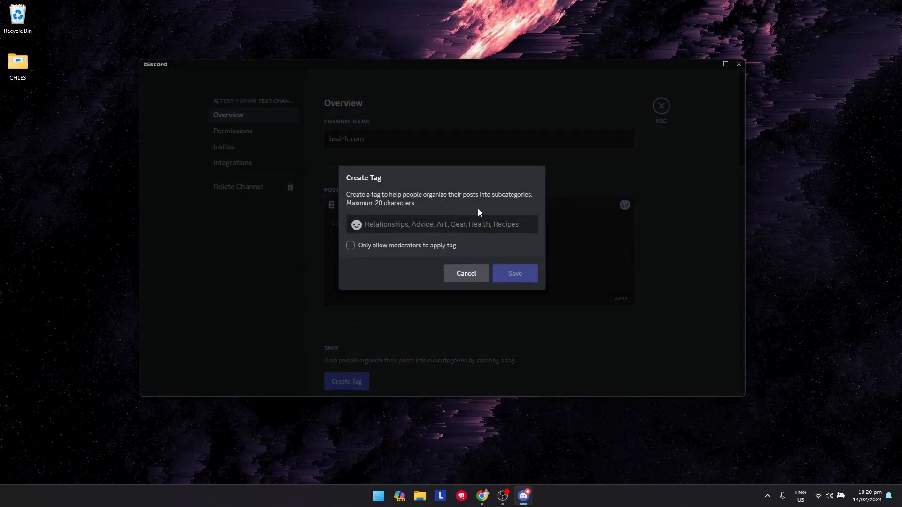
pyautogui.click(464, 278)
pyautogui.scroll(-7, 449, 222)
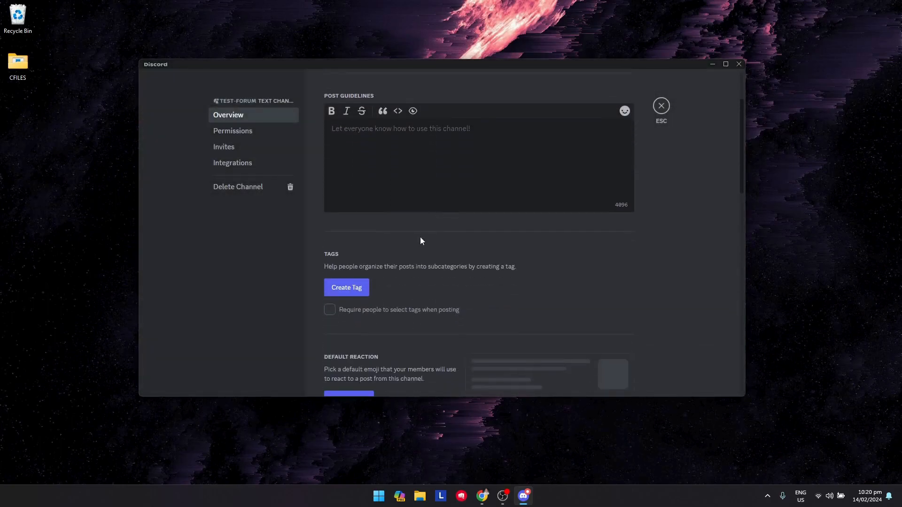
pyautogui.scroll(-5, 444, 311)
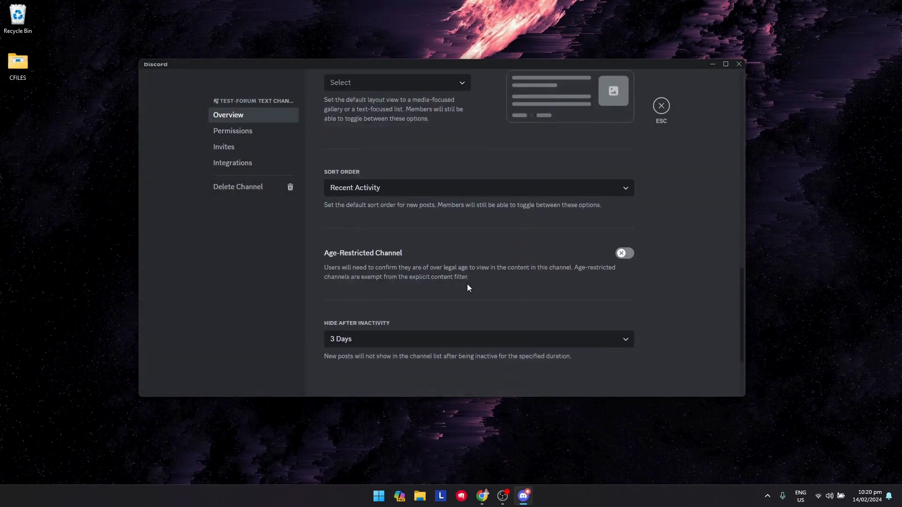
pyautogui.scroll(10, 501, 296)
pyautogui.click(659, 112)
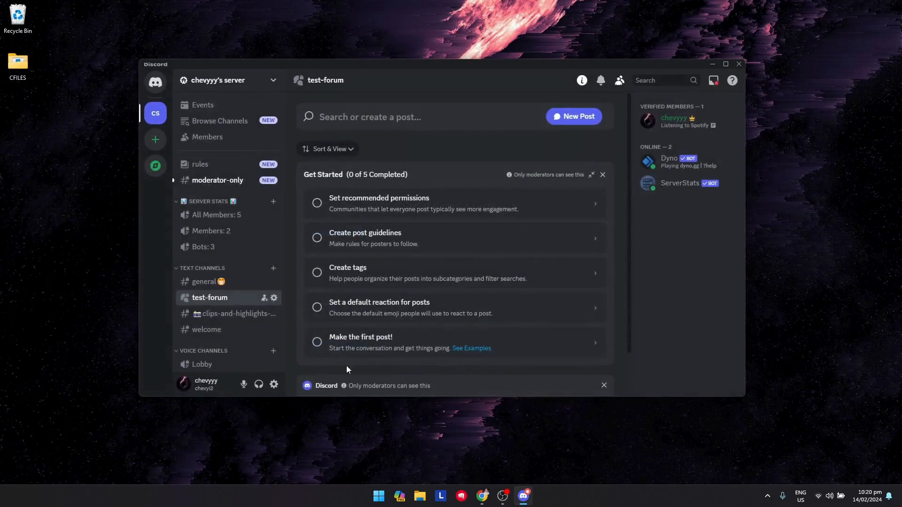
pyautogui.click(436, 311)
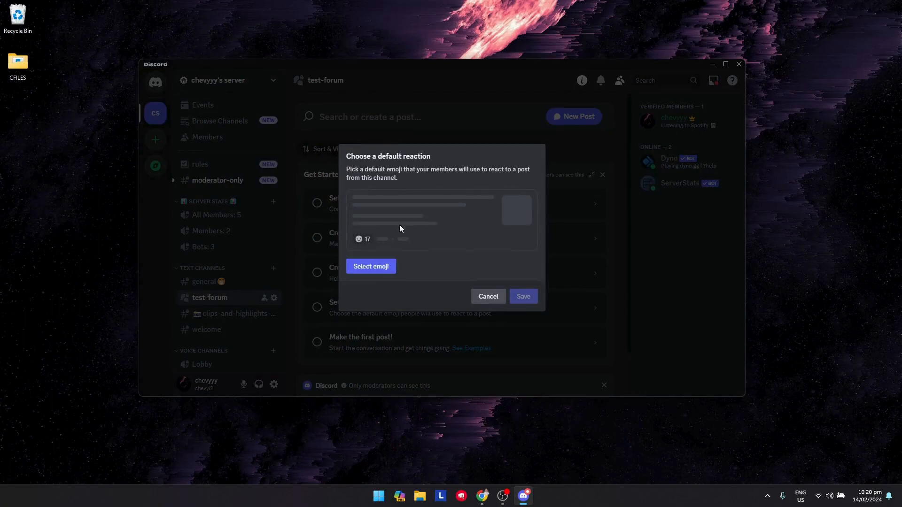
pyautogui.click(484, 299)
pyautogui.scroll(-1, 432, 315)
pyautogui.scroll(1, 432, 316)
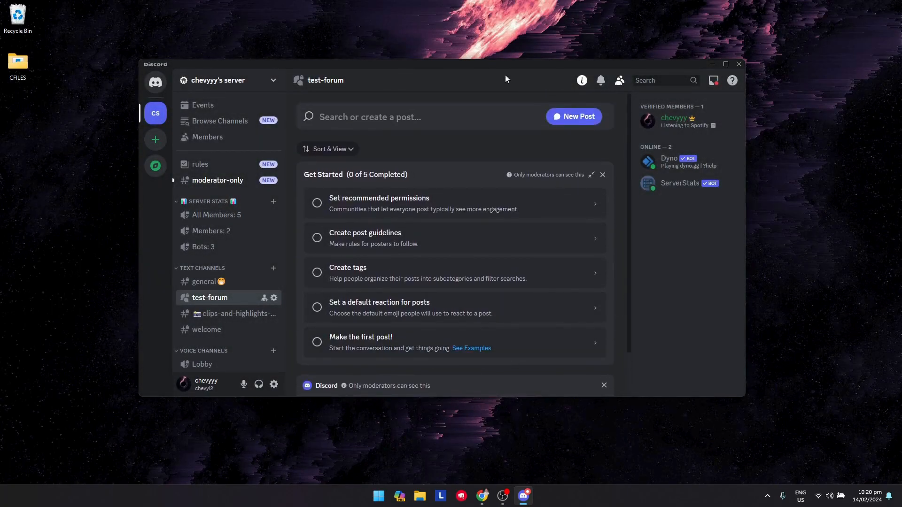
# Maximize the window and publish a post titled "Test Forum" with the message "Hey everyone, how are you today?" in test-forum
pyautogui.click(726, 64)
pyautogui.click(733, 60)
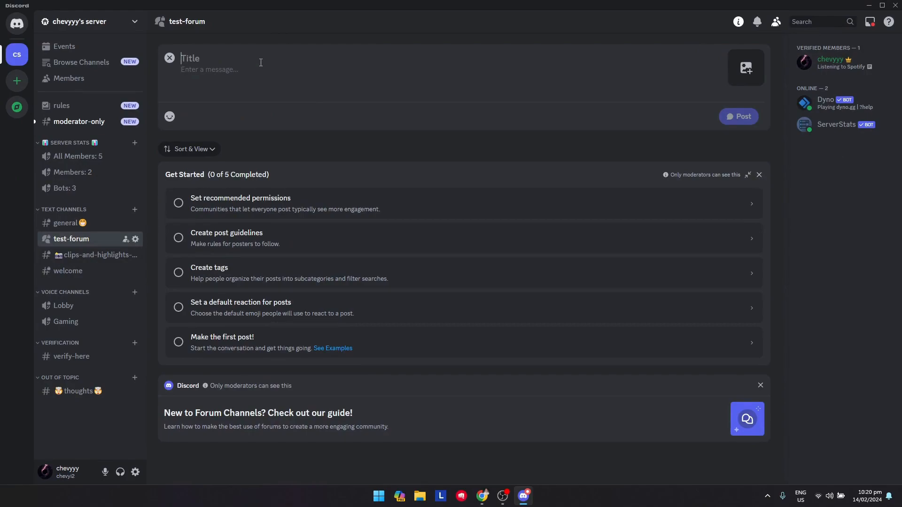
pyautogui.write('WElccom')
pyautogui.press('BackSpace')
pyautogui.press('BackSpace')
pyautogui.press('BackSpace')
pyautogui.write('Test ')
pyautogui.write('Forum ')
pyautogui.write('Hey everyone, how')
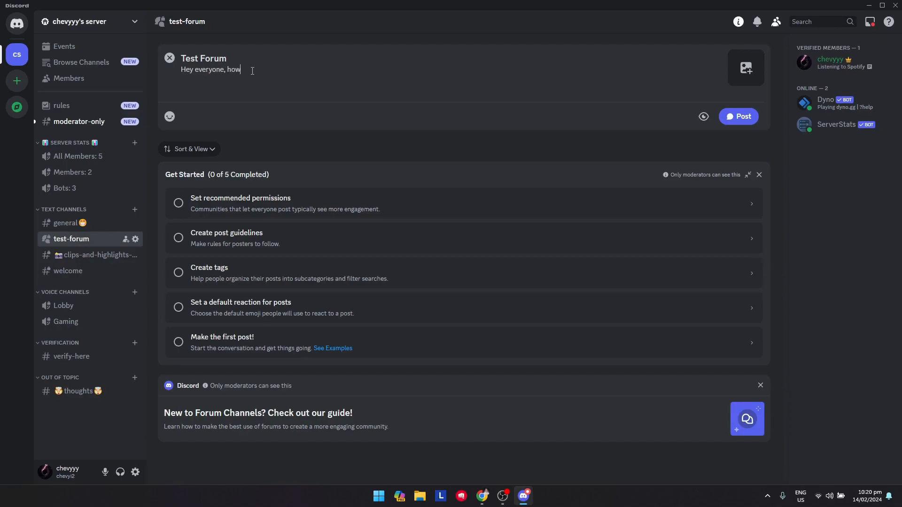
pyautogui.write('oday?')
pyautogui.click(738, 117)
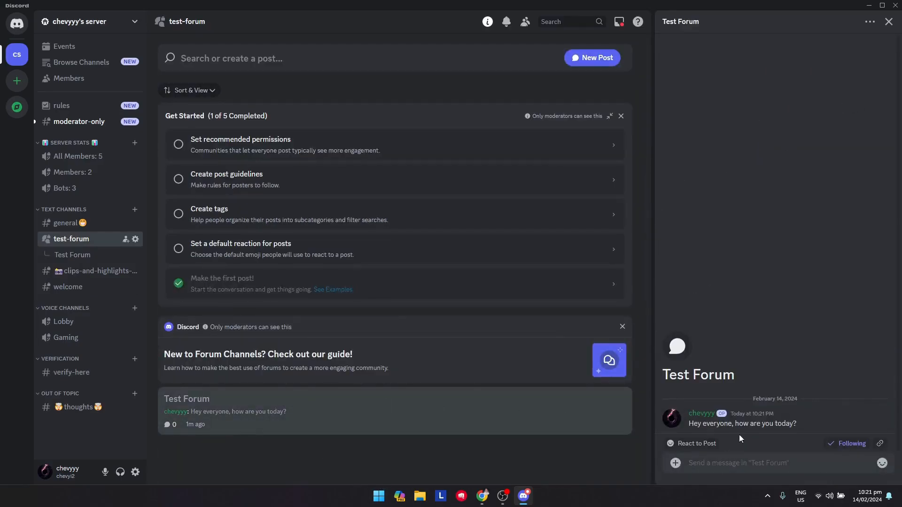
# Widen the Test Forum post's conversation pane and view the additional actions available for its message
pyautogui.moveTo(653, 332); pyautogui.dragTo(532, 350)
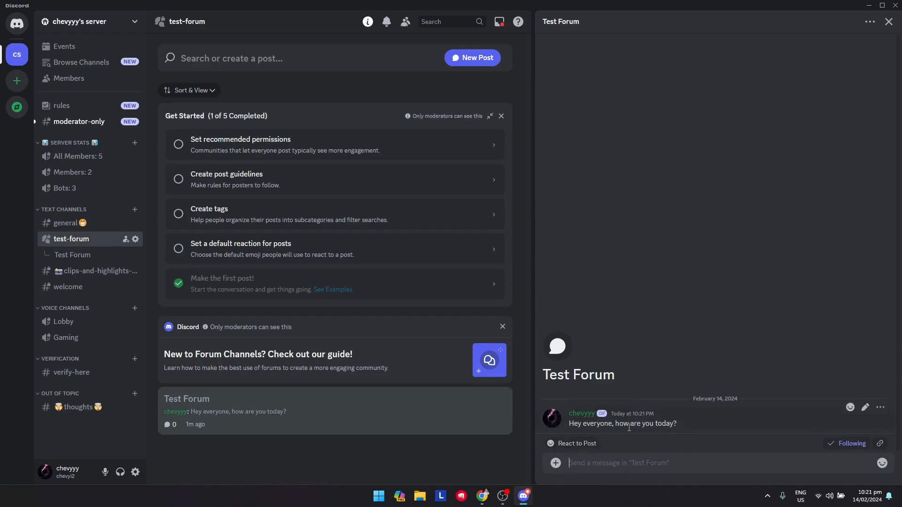
pyautogui.click(881, 407)
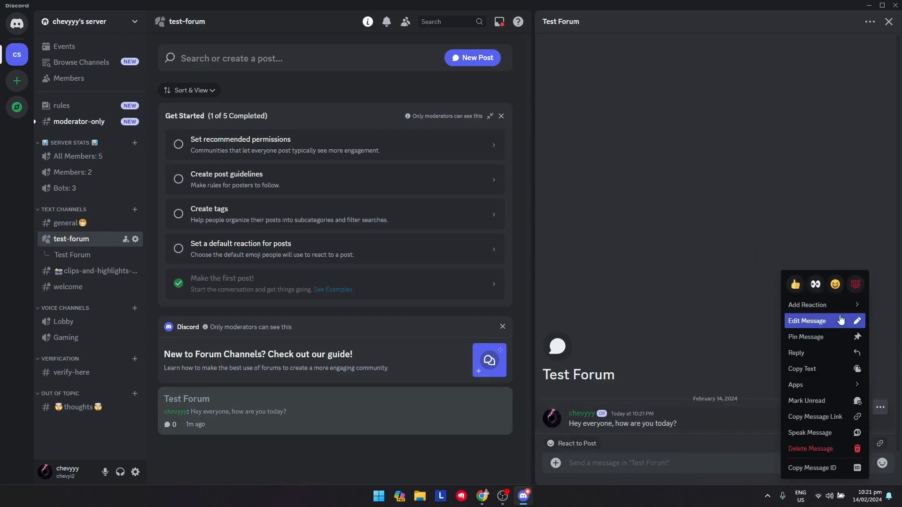
pyautogui.click(658, 464)
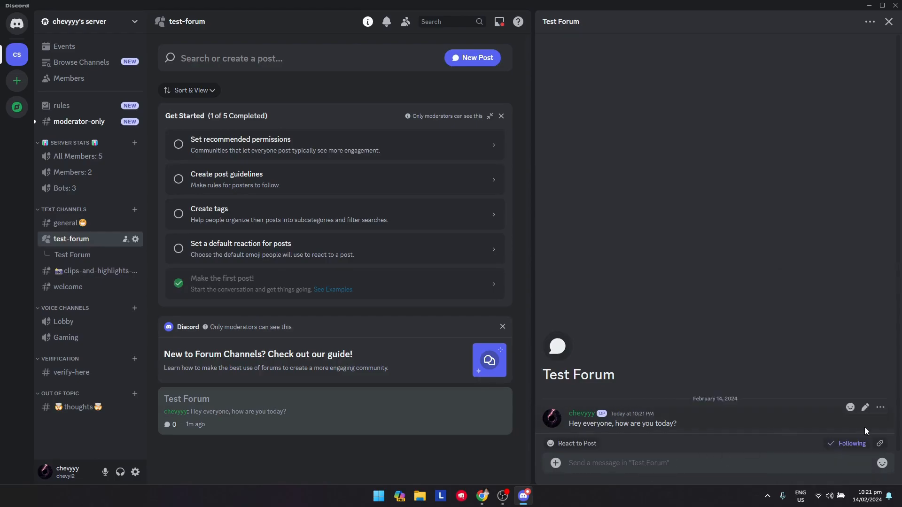
pyautogui.click(880, 408)
pyautogui.click(623, 466)
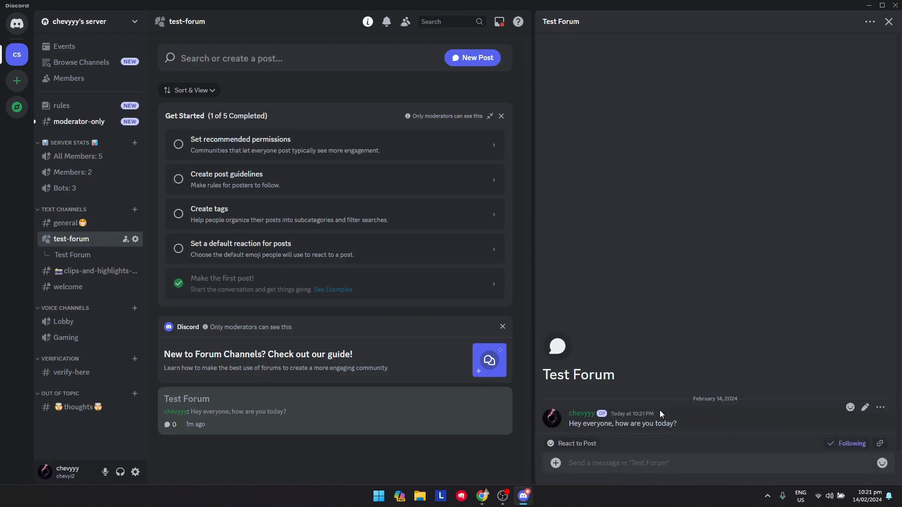